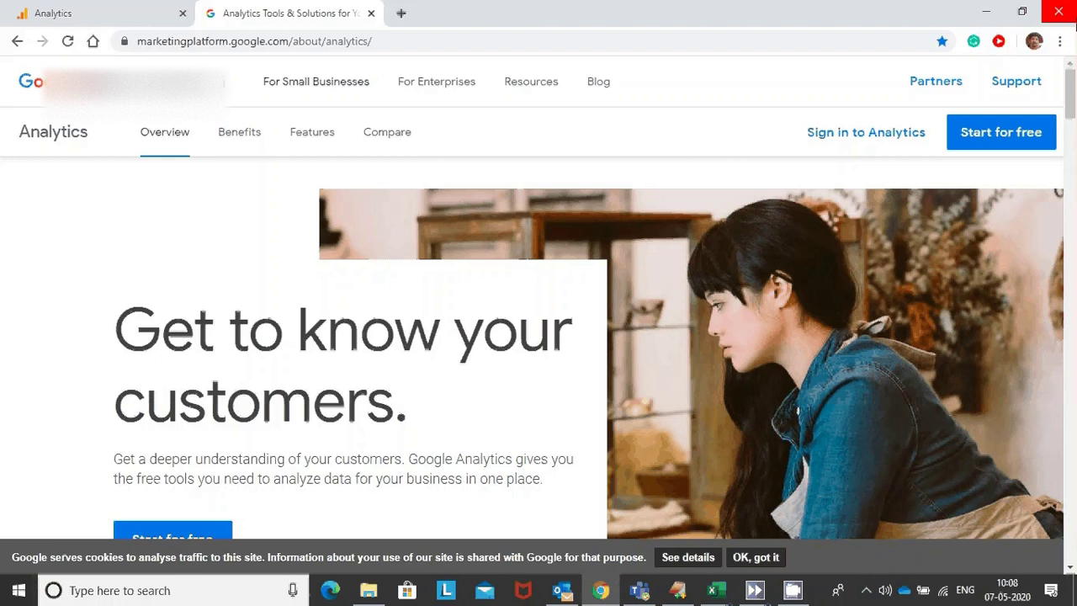
Switch to the Analytics tab showing 78 users and 105 sessions this week
click(154, 8)
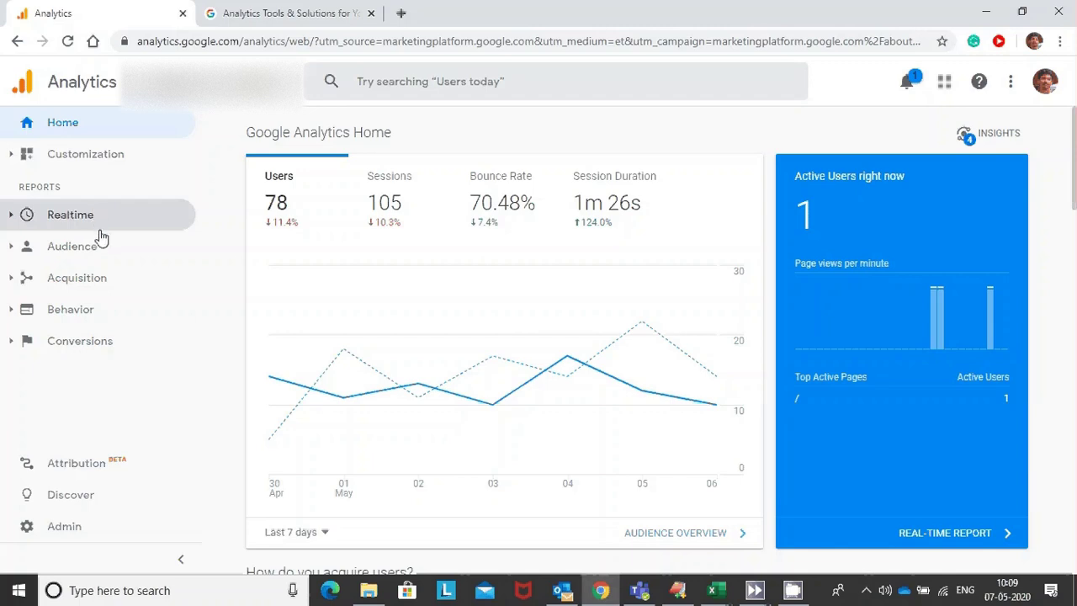
Open Acquisition > All Traffic > Source/Medium and scroll through its April 2020 sources table
click(94, 289)
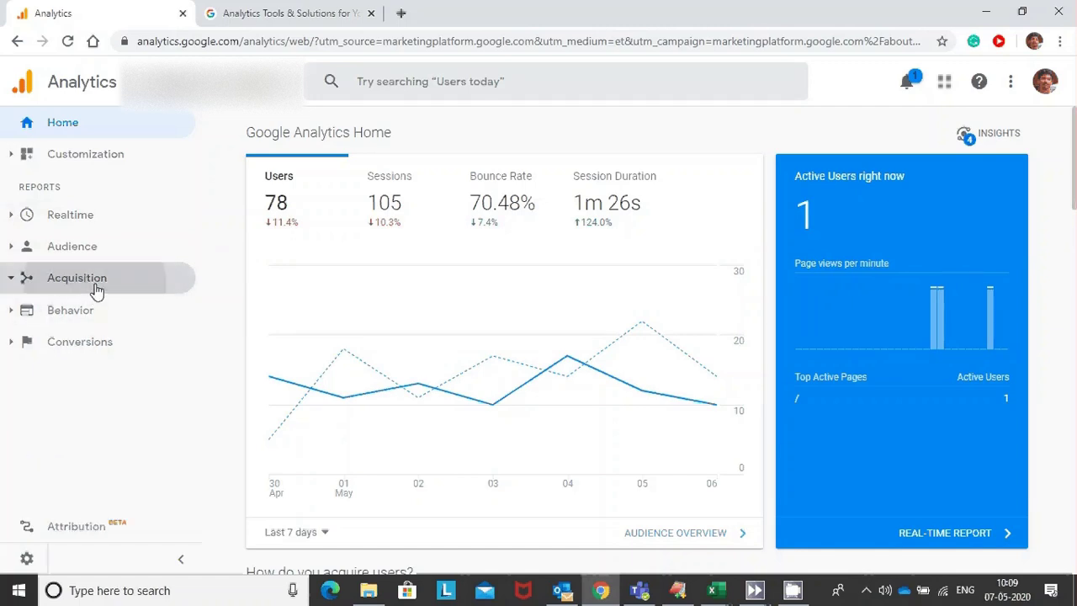
click(96, 331)
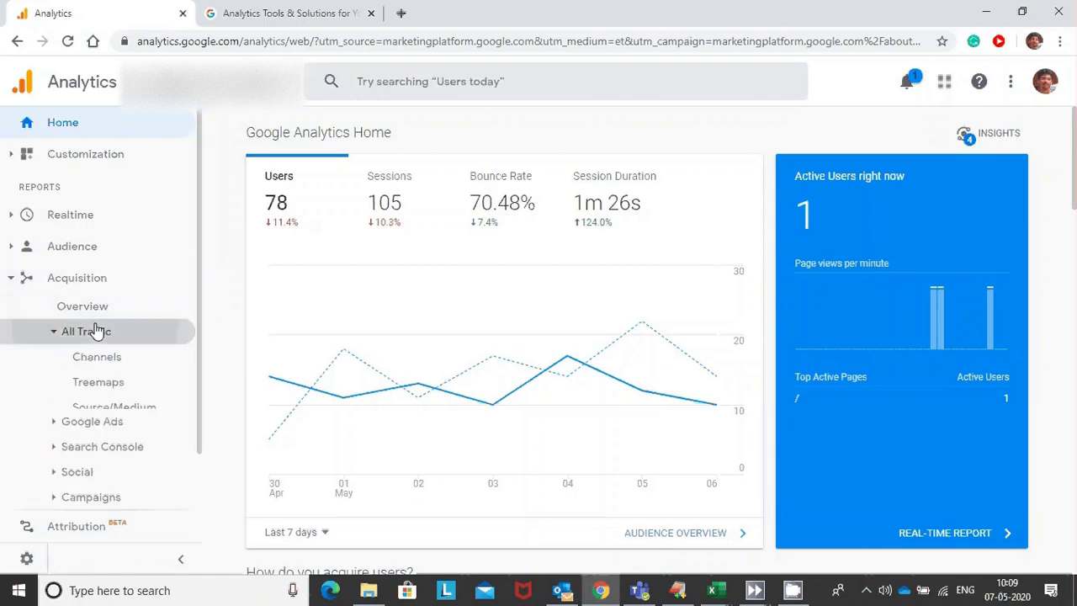
click(141, 410)
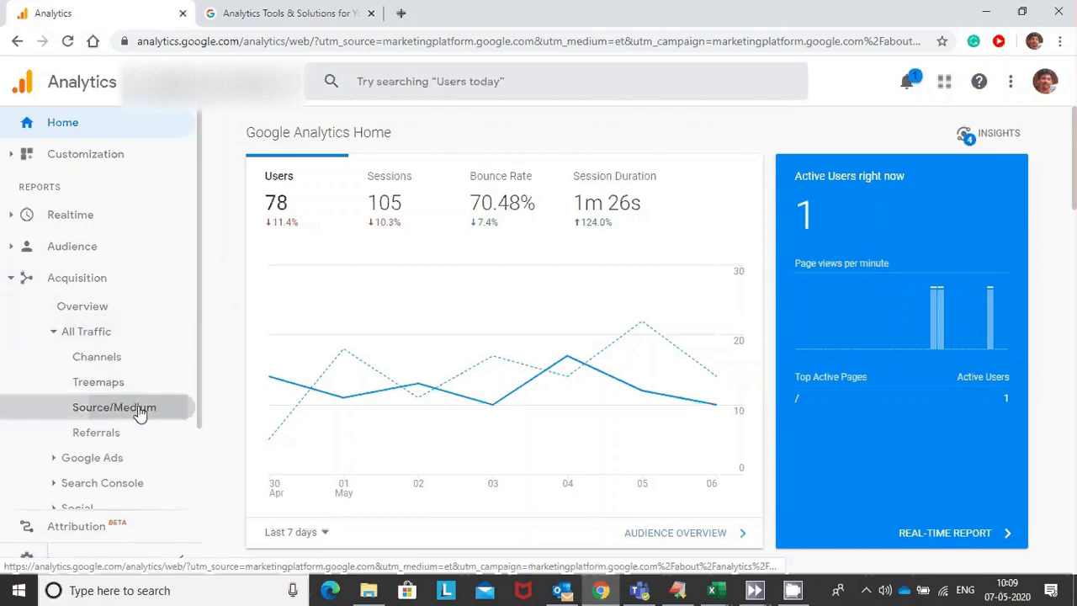
scroll(1001, 357, down, 4)
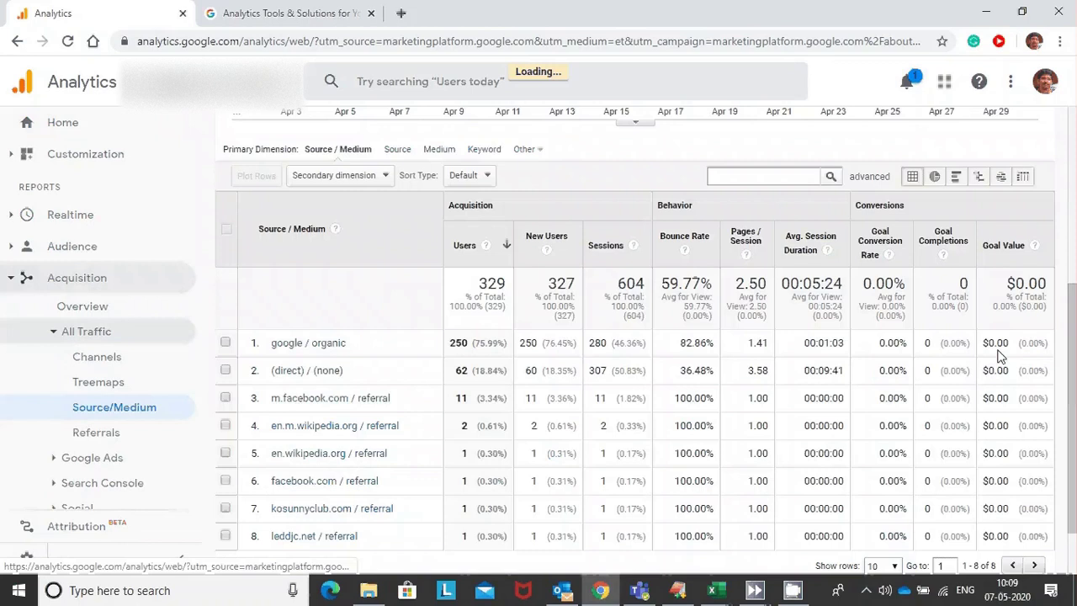
scroll(1002, 356, down, 1)
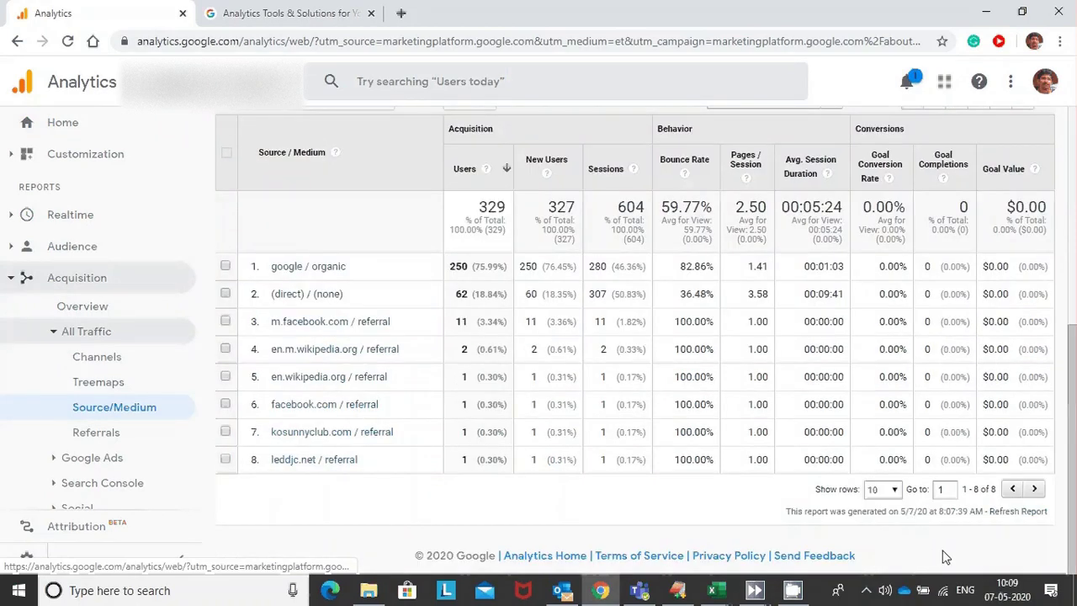
scroll(946, 557, up, 3)
scroll(946, 557, up, 2)
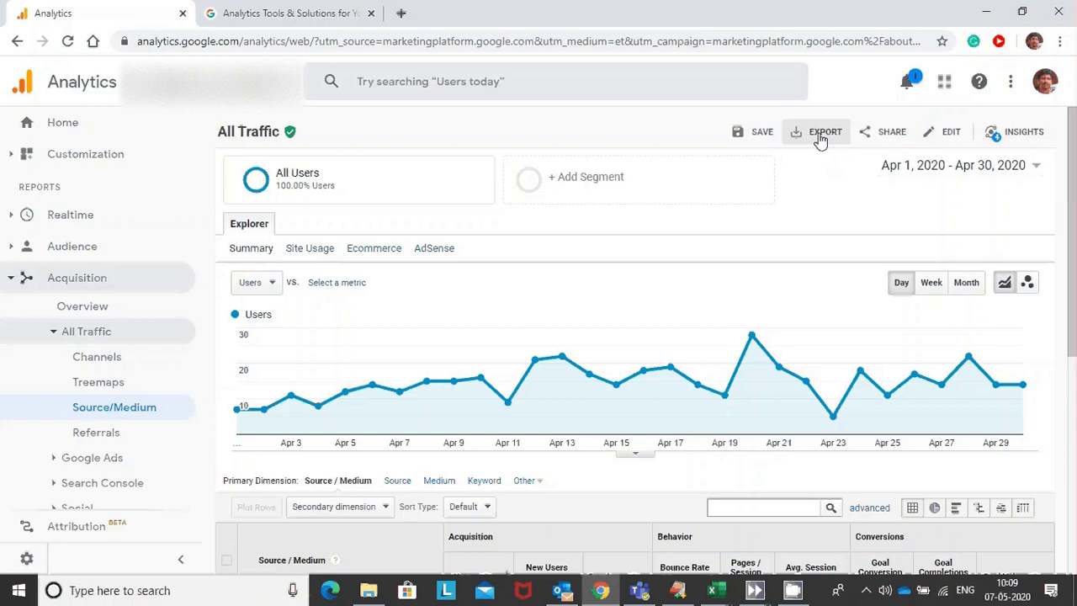
Export the April 2020 Source/Medium report as a PDF
click(821, 137)
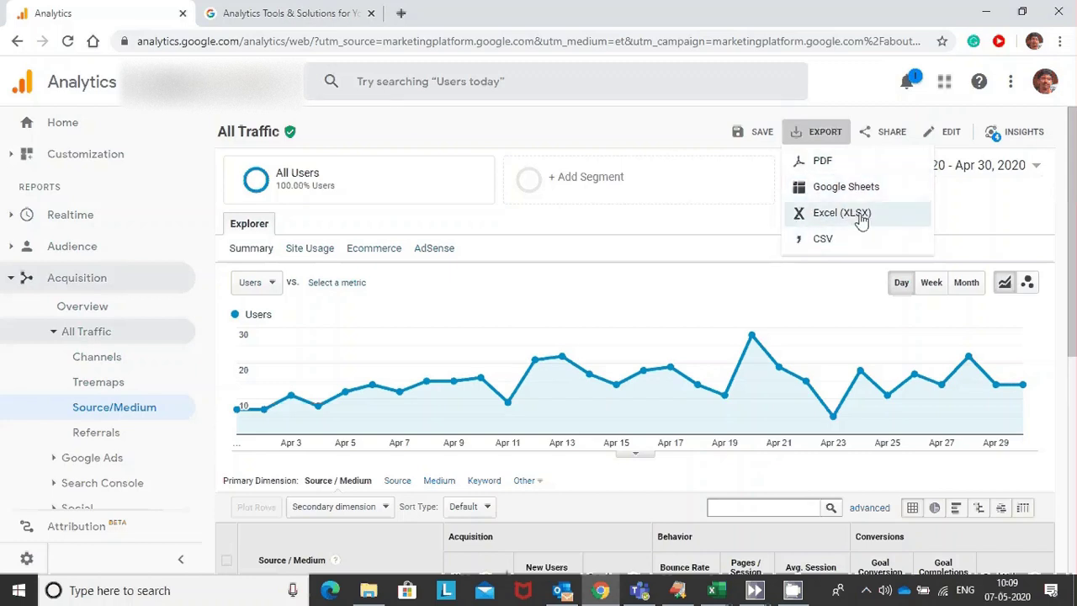
click(857, 170)
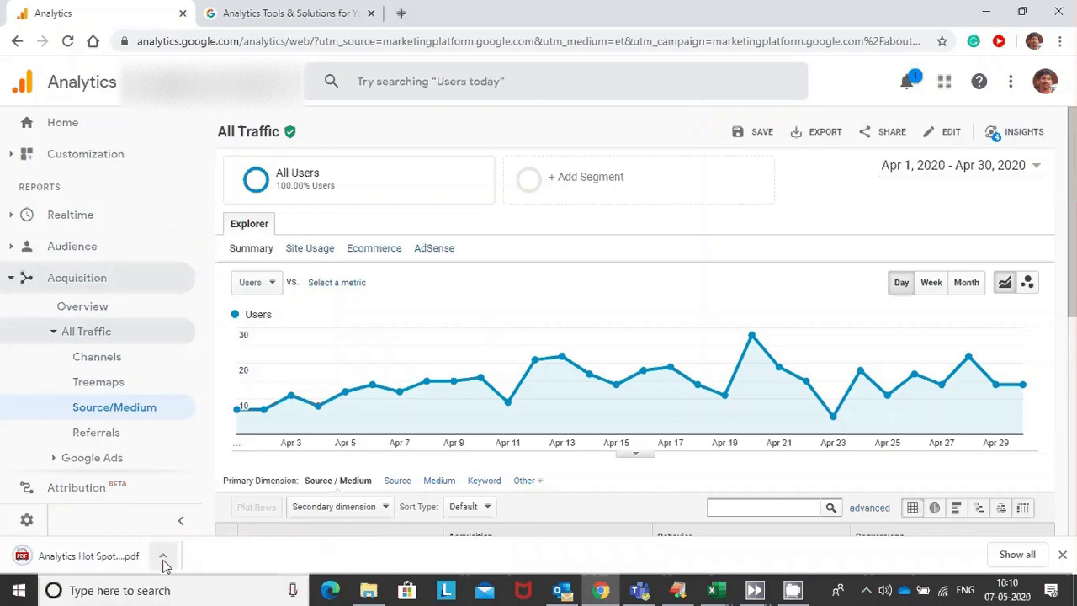
click(162, 555)
click(207, 436)
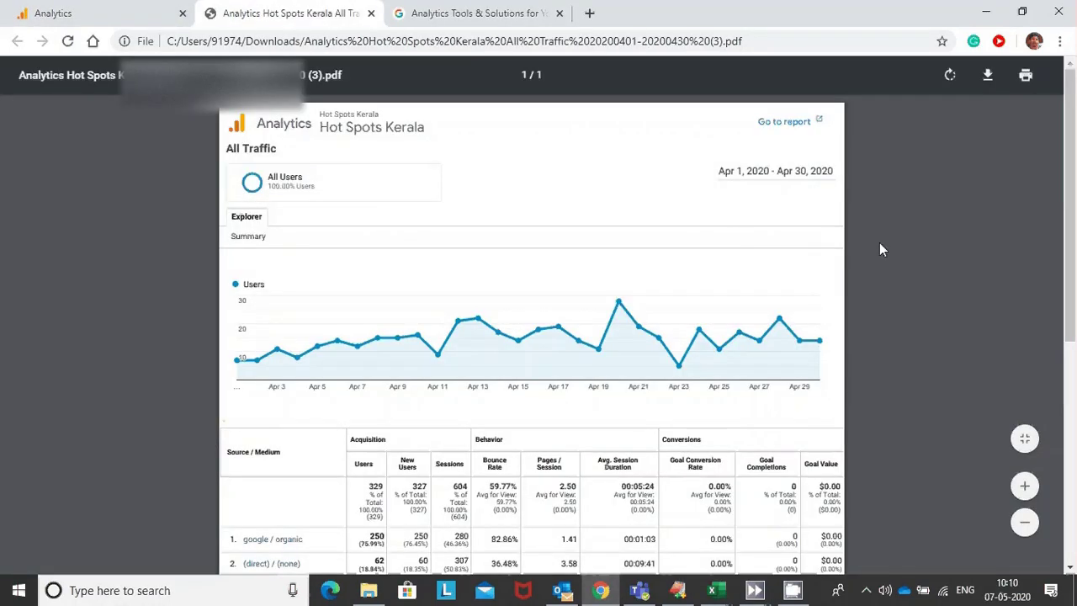
mouse_move(1071, 205)
mouse_down()
mouse_move(1074, 433)
mouse_move(1075, 123)
mouse_up()
click(370, 13)
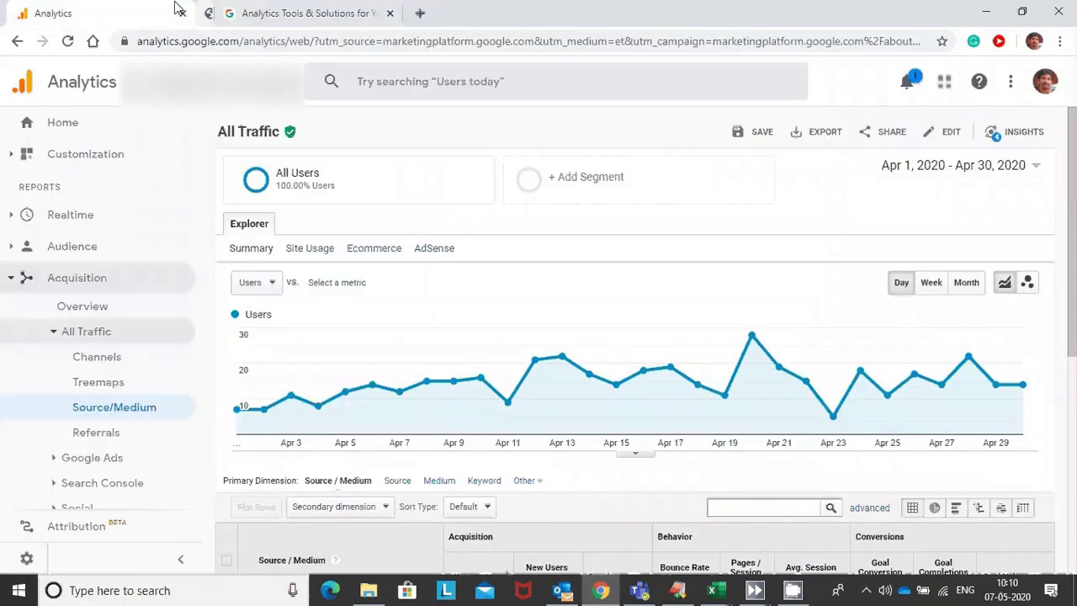
Export the Source/Medium report again, this time as a CSV file
click(837, 135)
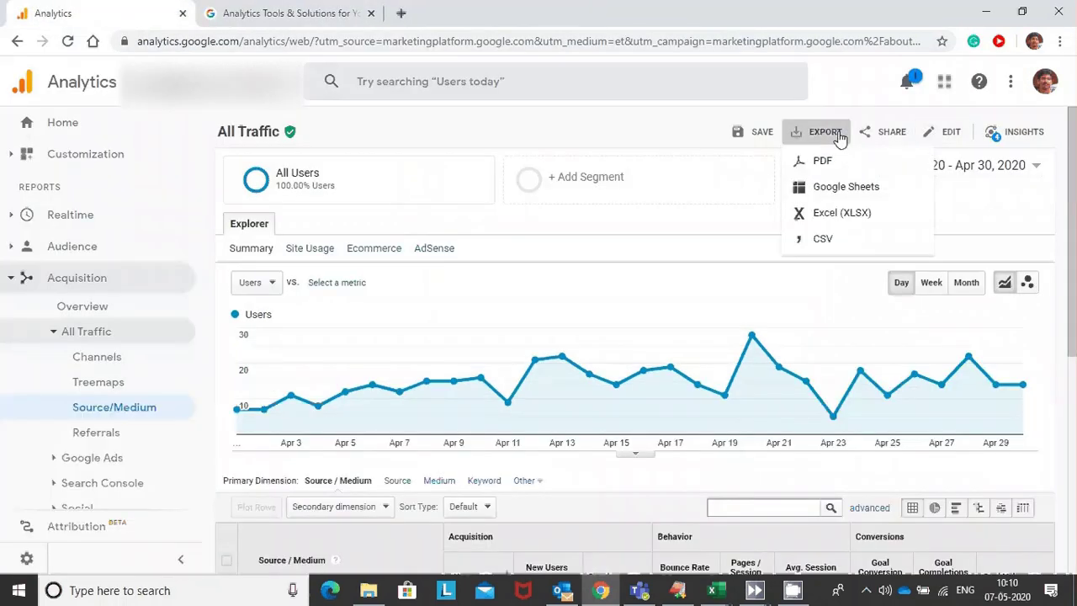
click(823, 240)
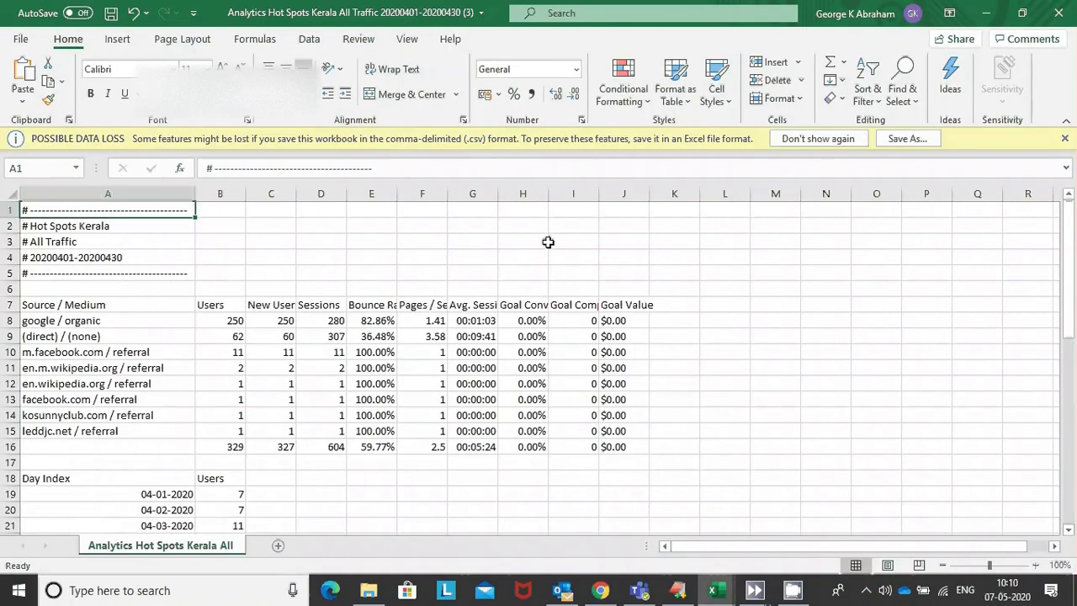
scroll(728, 276, down, 1)
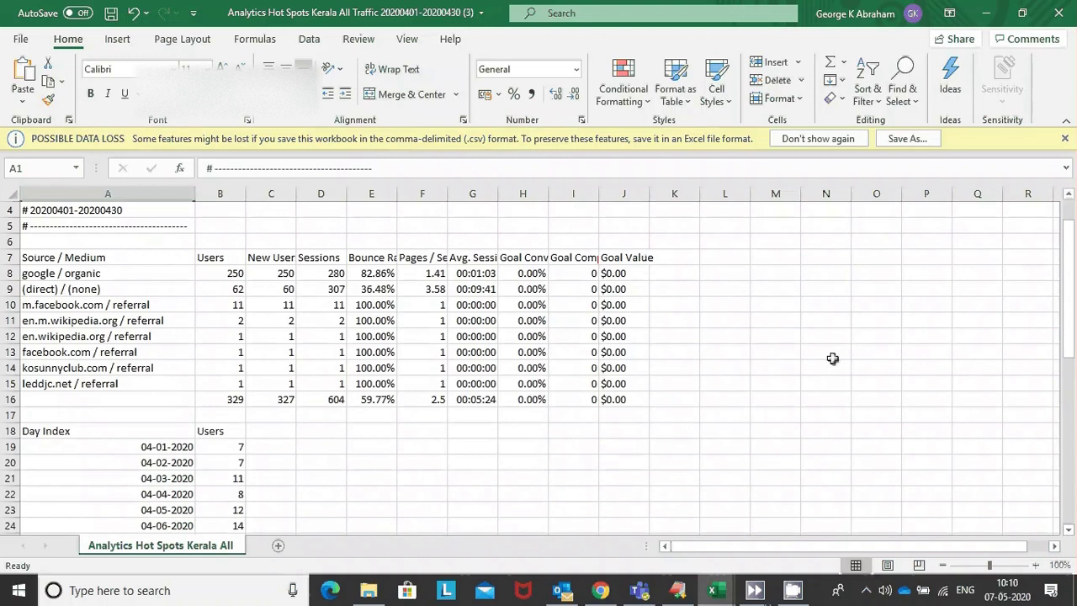
scroll(462, 377, up, 1)
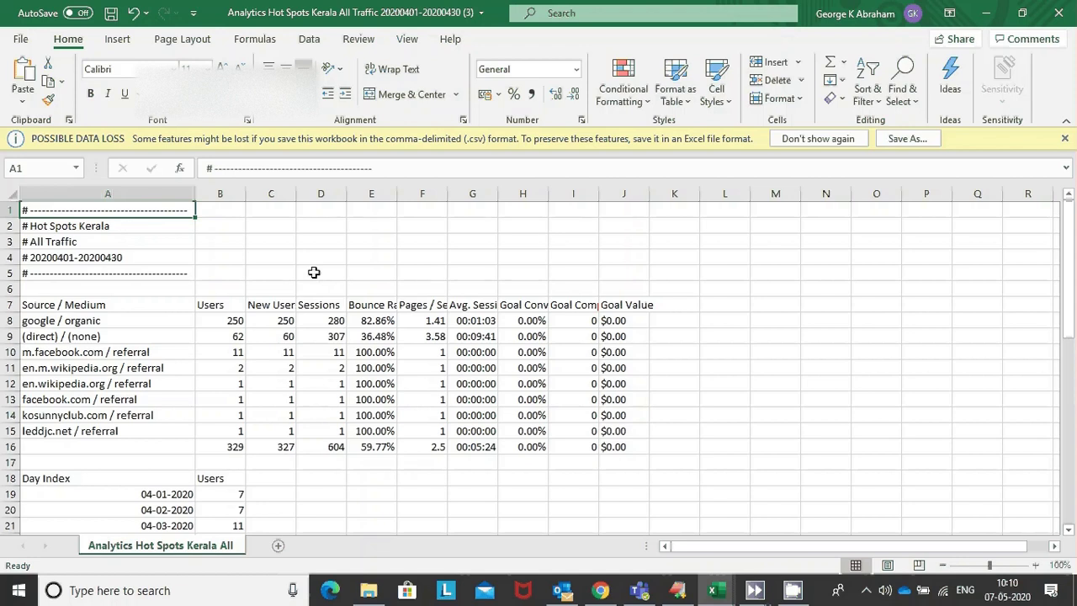
scroll(313, 272, down, 2)
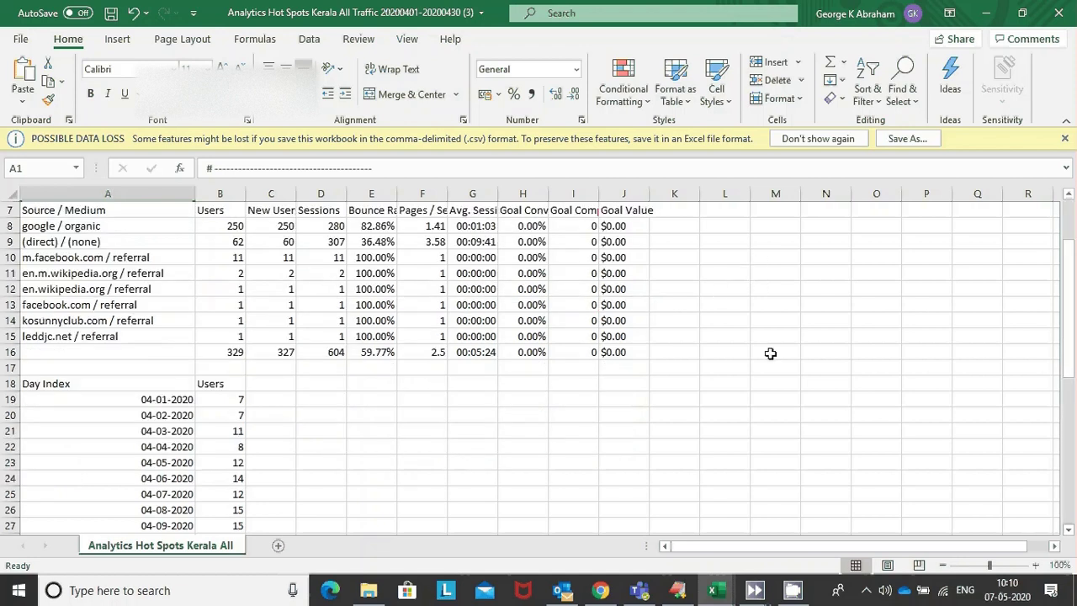
scroll(770, 353, down, 3)
scroll(770, 354, down, 4)
scroll(770, 353, down, 2)
scroll(770, 353, up, 5)
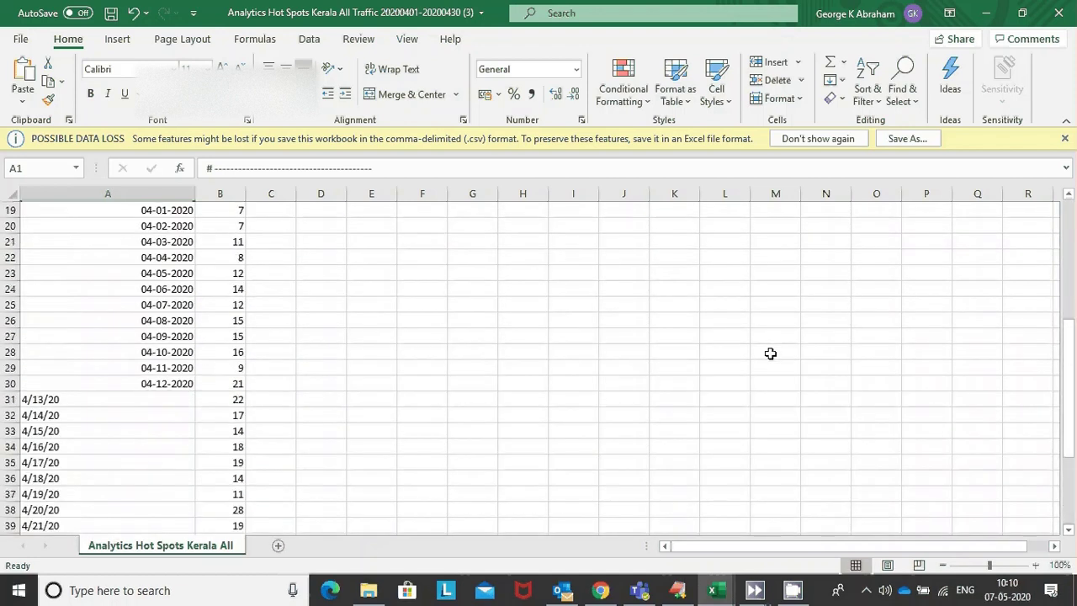
scroll(770, 353, up, 6)
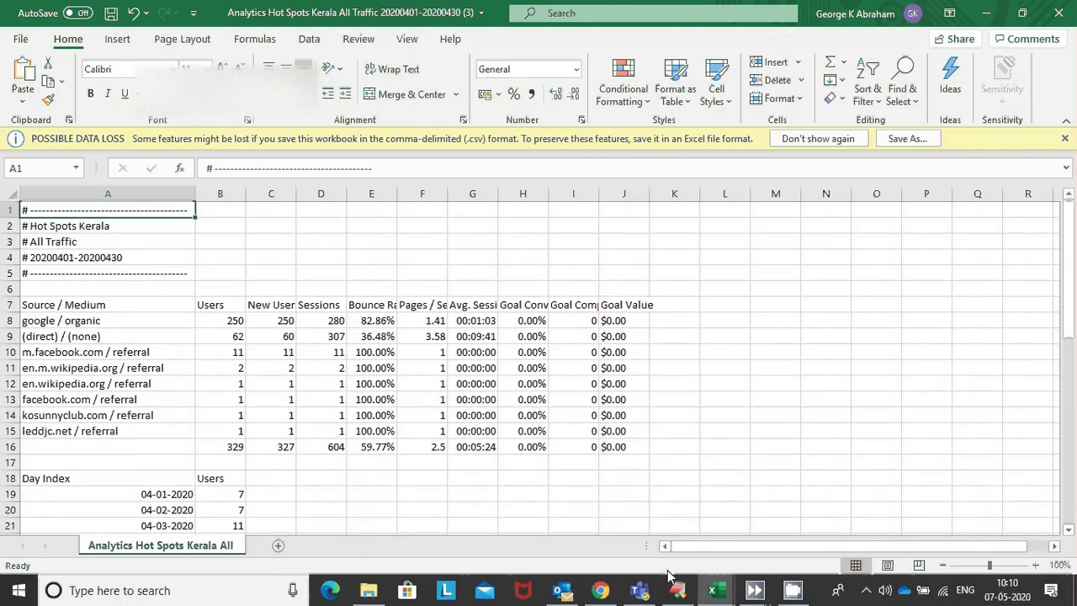
mouse_move(599, 590)
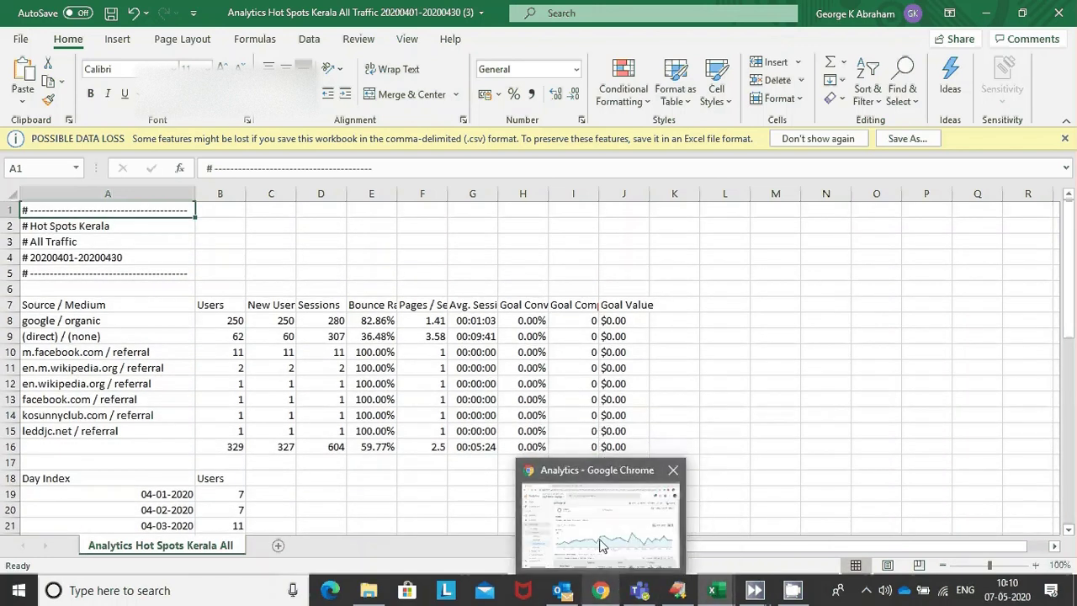
Bring the Chrome window with the April 2020 Source/Medium report back to the front
click(602, 546)
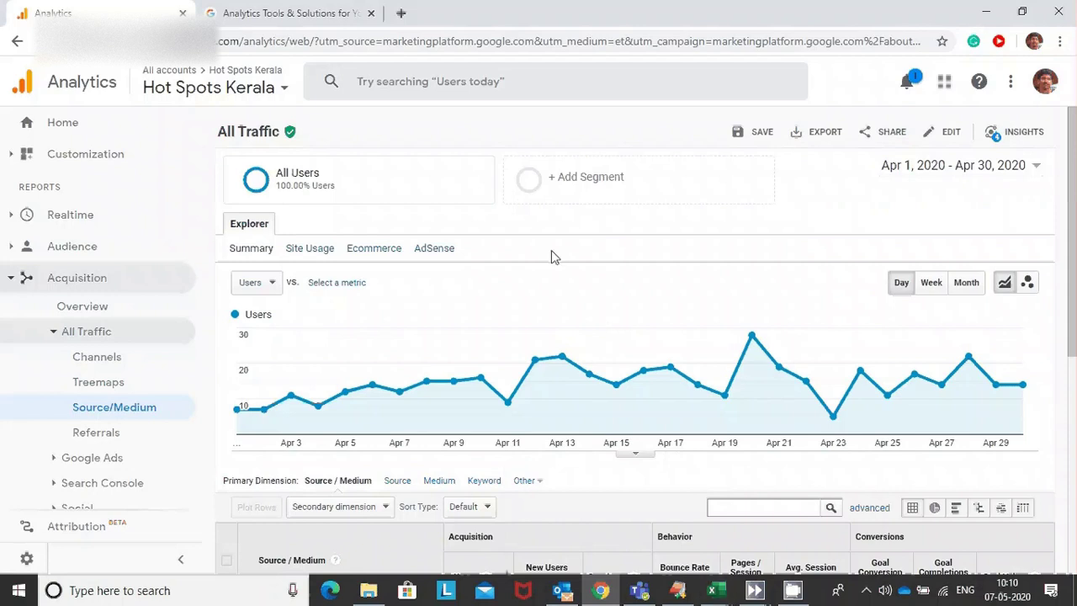